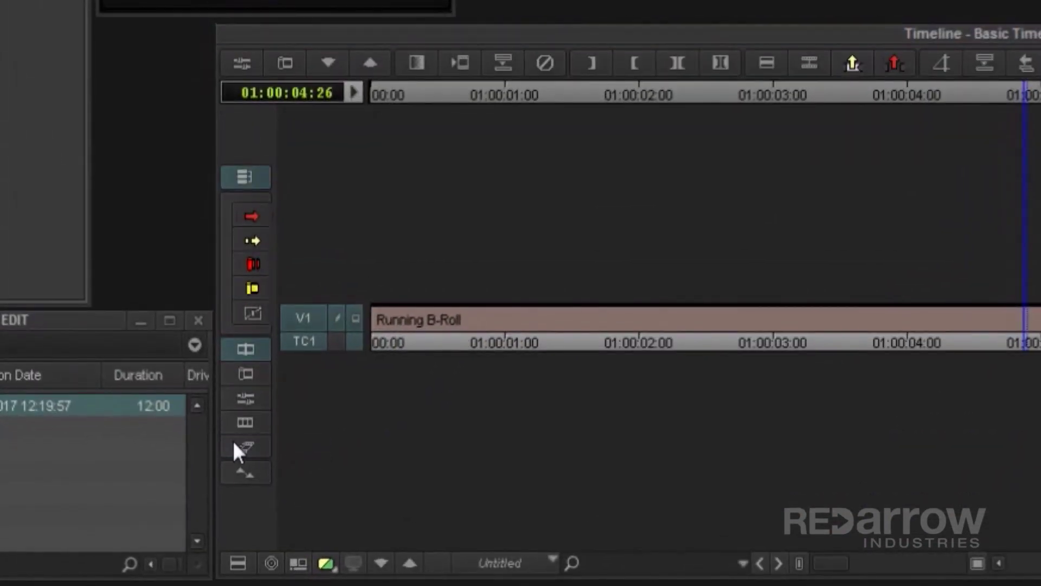
Open the Motion Effect Editor for the Running B-Roll clip's Timewarp effect
{"action": "left_click", "coordinate": [234, 444]}
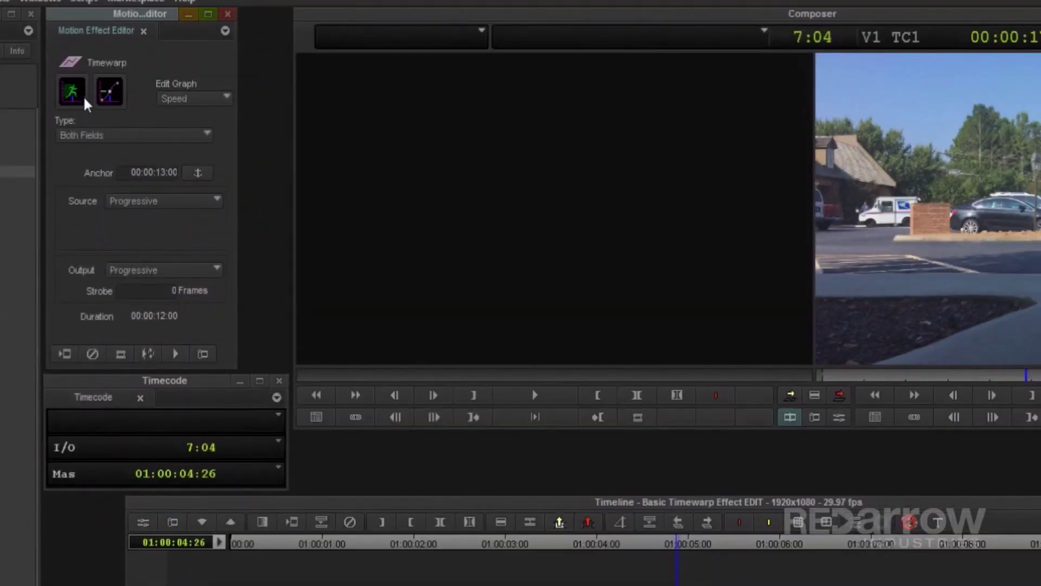
Set the clip's starting speed to 500%, play it, and widen the speed scale
{"action": "left_click", "coordinate": [68, 97]}
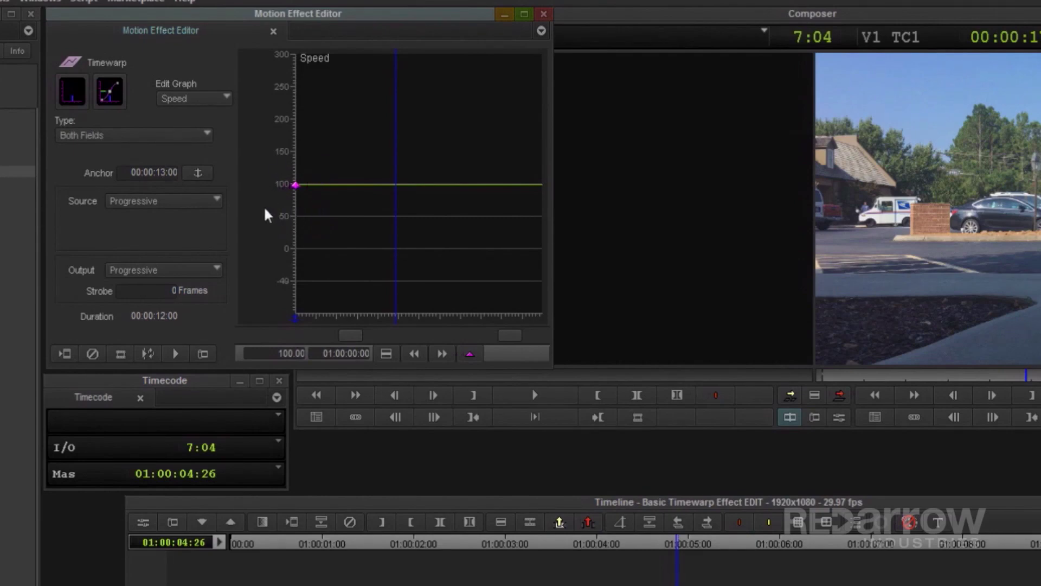
{"action": "key", "text": "Home"}
{"action": "left_click", "coordinate": [283, 349]}
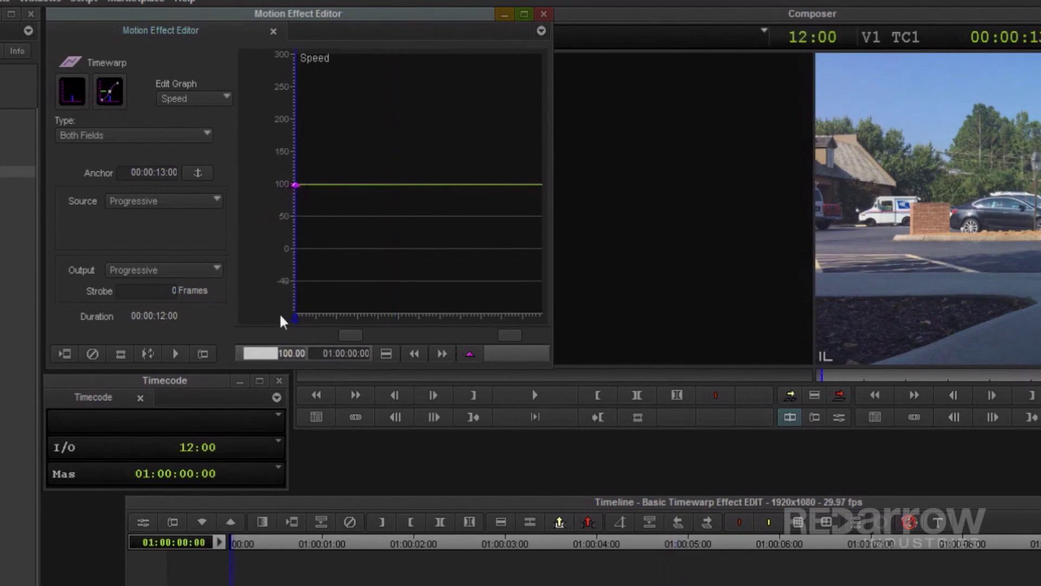
{"action": "type", "text": "500"}
{"action": "key", "text": "Return"}
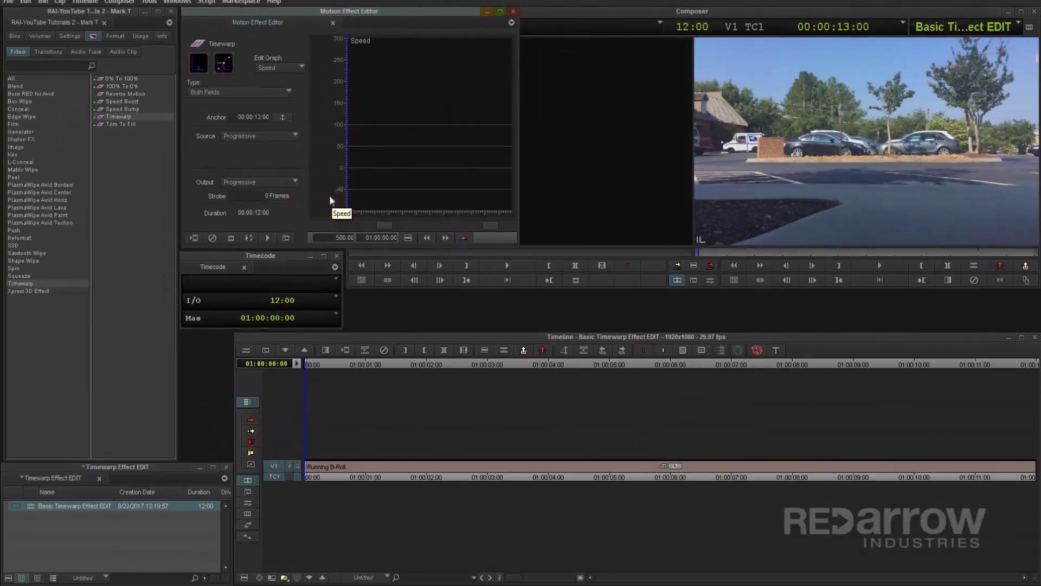
{"action": "left_click", "coordinate": [387, 340]}
{"action": "key", "text": "space"}
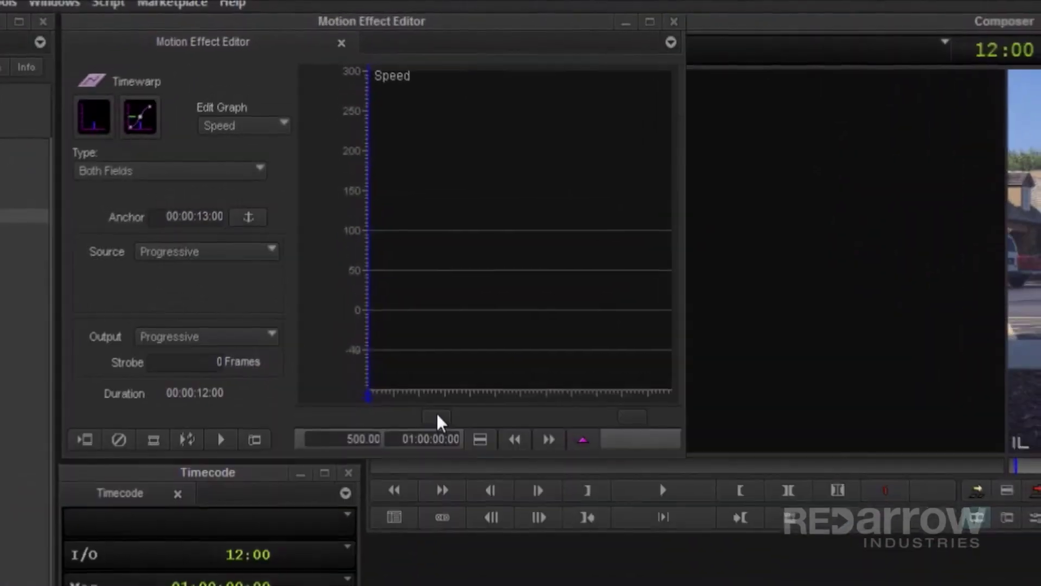
{"action": "left_click_drag", "start_coordinate": [438, 422], "coordinate": [380, 419]}
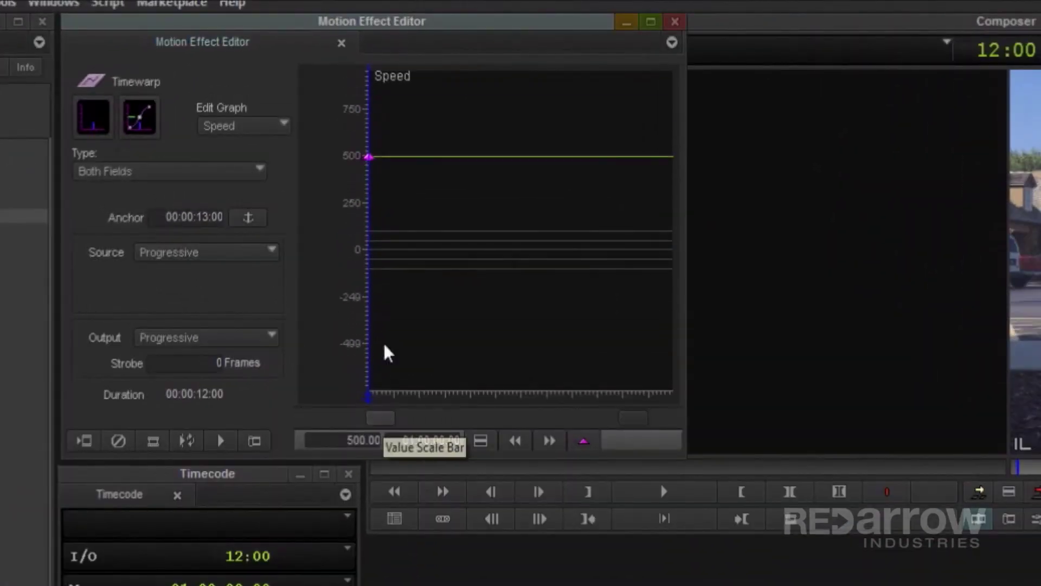
Change the speed to 50% and play the slowed-down clip
{"action": "double_click", "coordinate": [350, 435]}
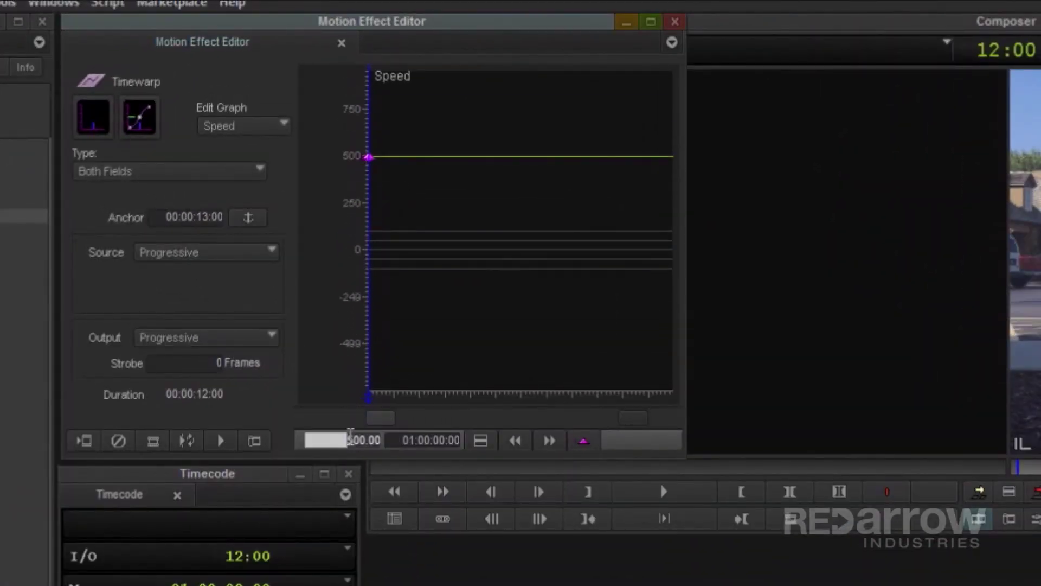
{"action": "type", "text": "50"}
{"action": "key", "text": "Return"}
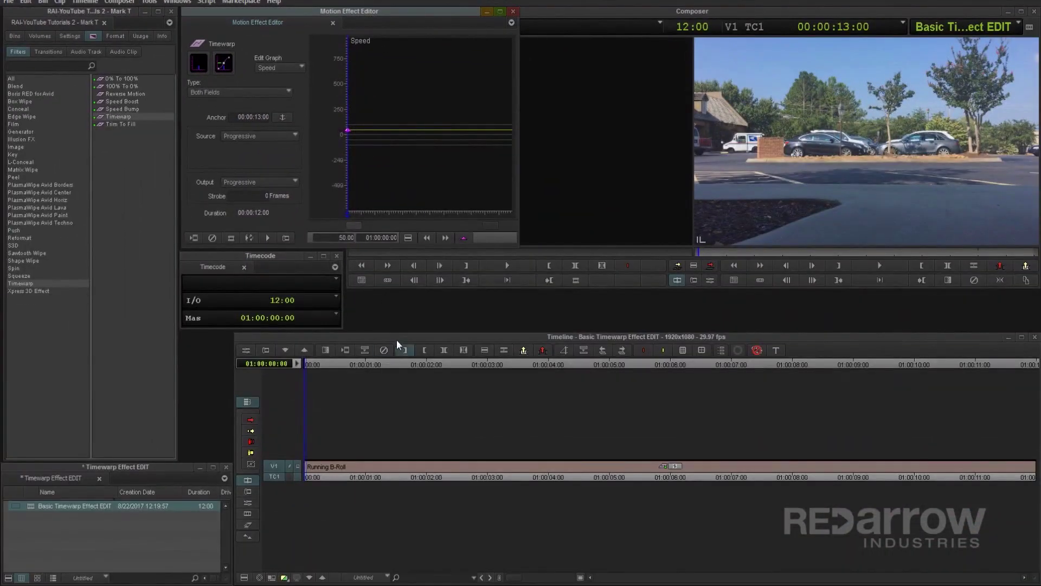
{"action": "left_click", "coordinate": [398, 337]}
{"action": "key", "text": "space"}
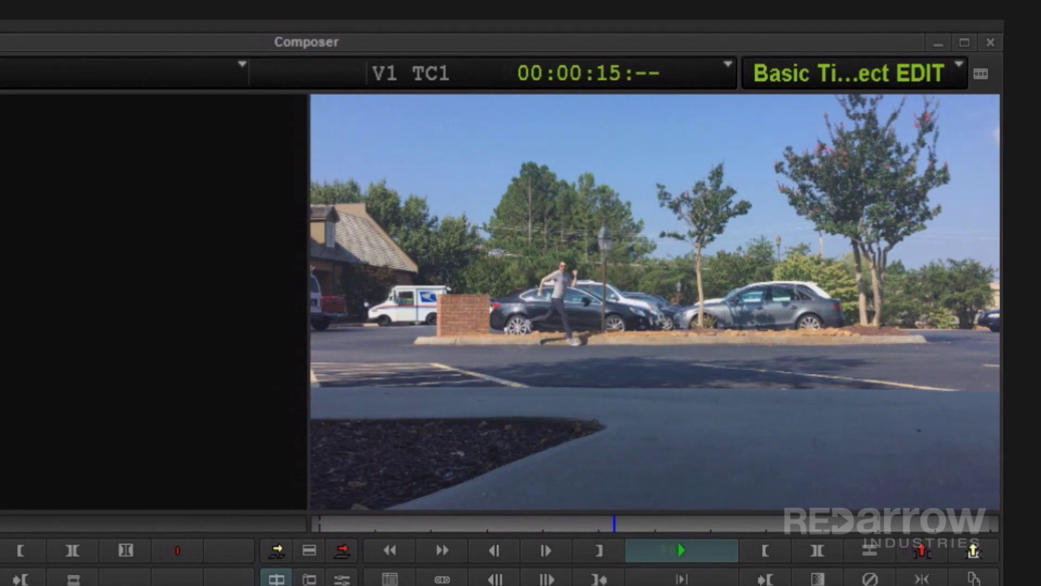
Stop playback and set the first keyframe's speed to 100%
{"action": "key", "text": "space"}
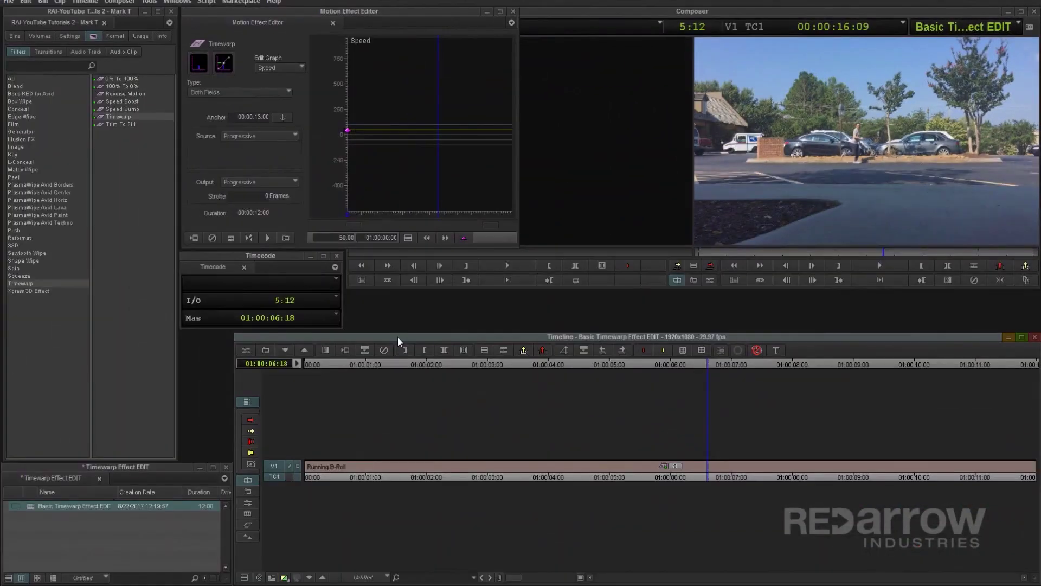
{"action": "left_click", "coordinate": [347, 132]}
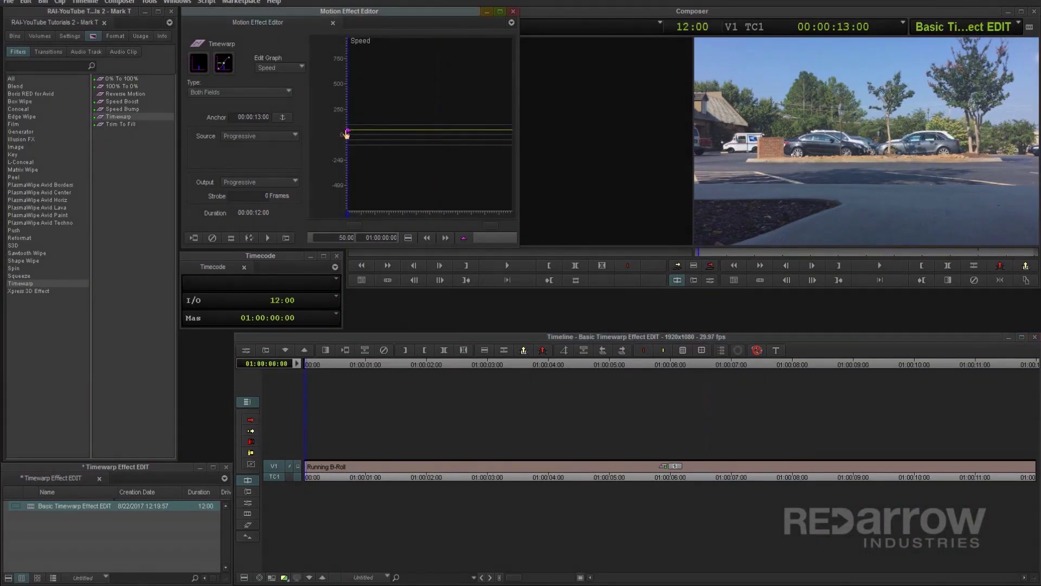
{"action": "type", "text": "00"}
{"action": "key", "text": "Return"}
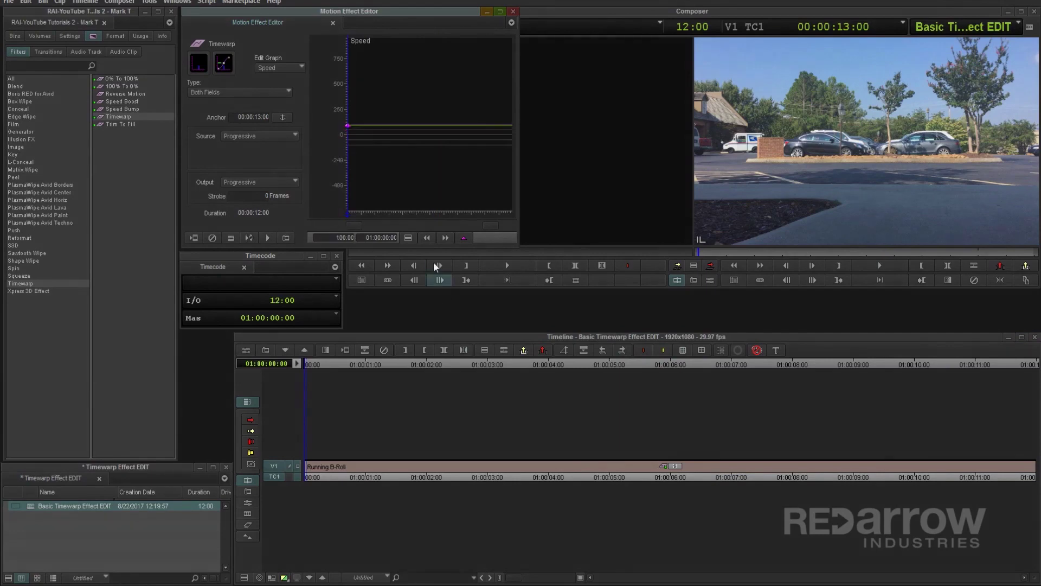
Add a -100% reverse-speed keyframe near 01:00:06:11 and play the clip
{"action": "left_click_drag", "start_coordinate": [360, 104], "coordinate": [435, 102]}
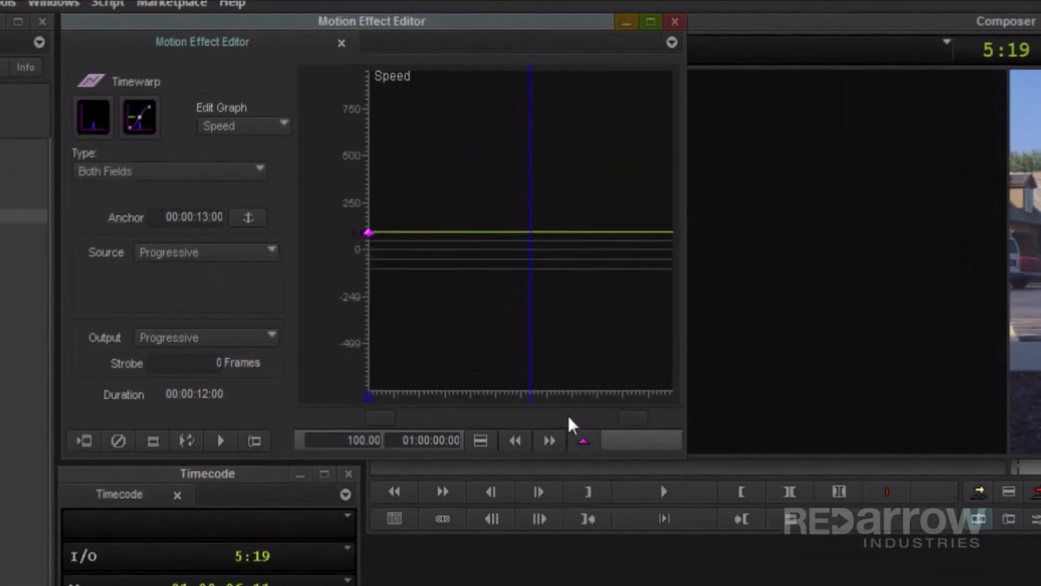
{"action": "left_click", "coordinate": [463, 238]}
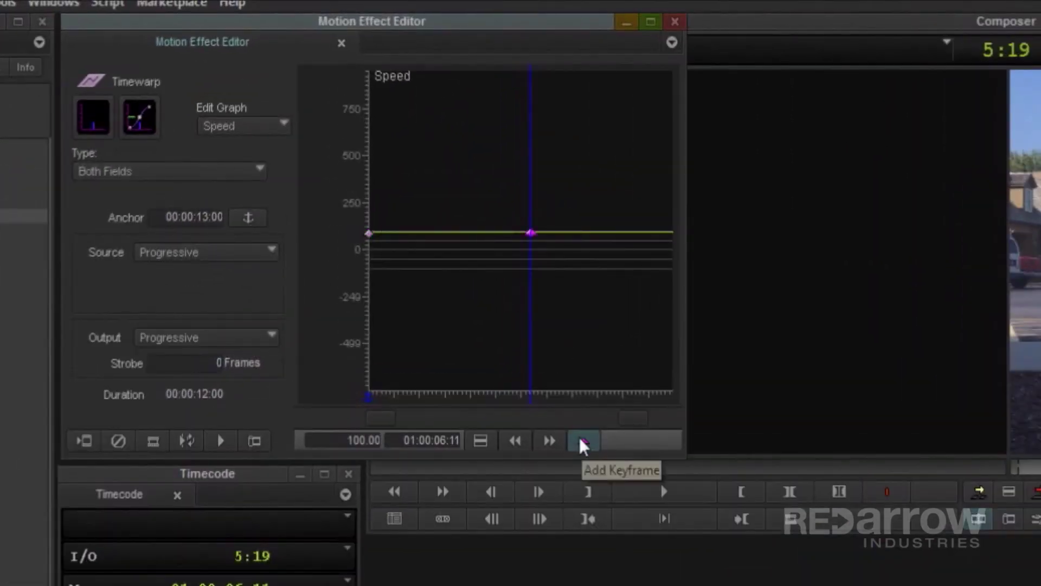
{"action": "left_click", "coordinate": [357, 440]}
{"action": "type", "text": "-100"}
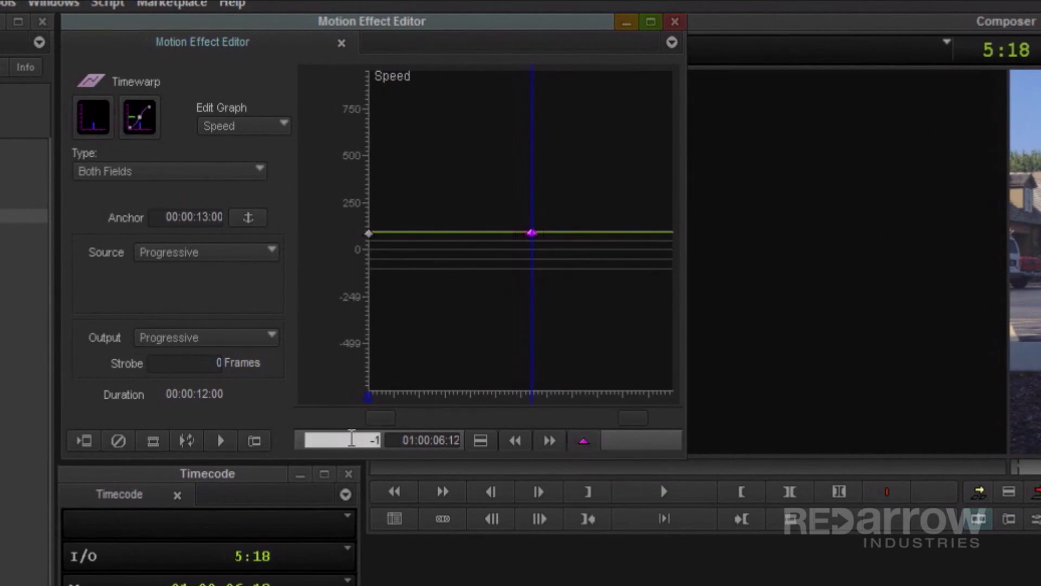
{"action": "key", "text": "Return"}
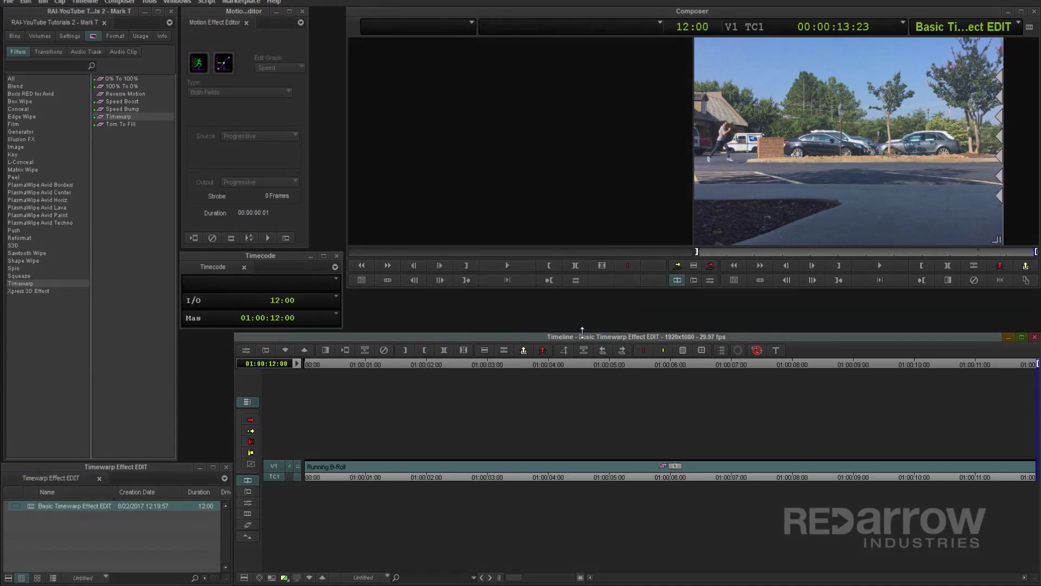
{"action": "key", "text": "space"}
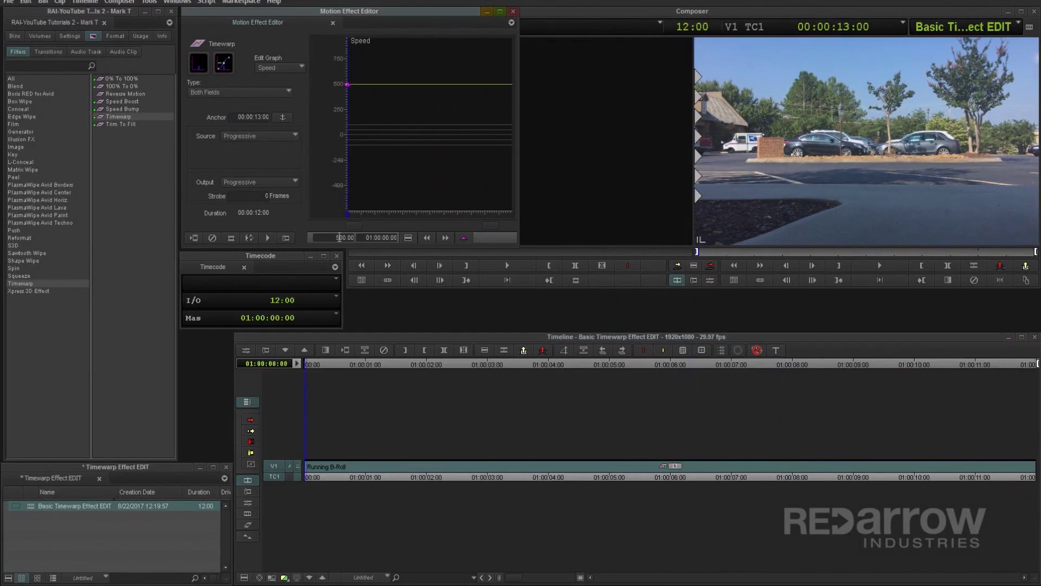
Switch keyframes to Shelf interpolation, render the Timewarp, and play the result
{"action": "left_click", "coordinate": [345, 236]}
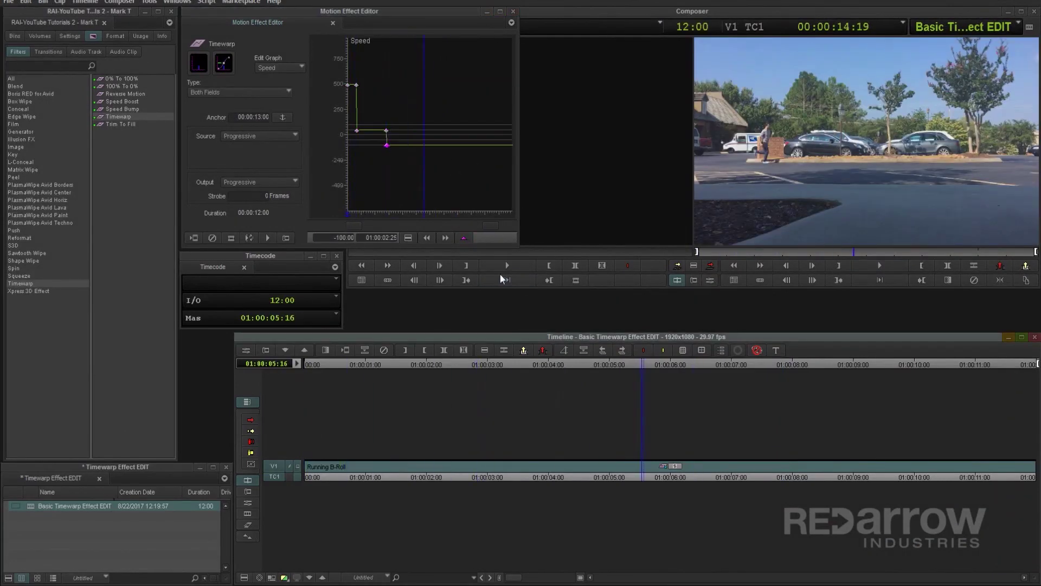
{"action": "left_click", "coordinate": [463, 237]}
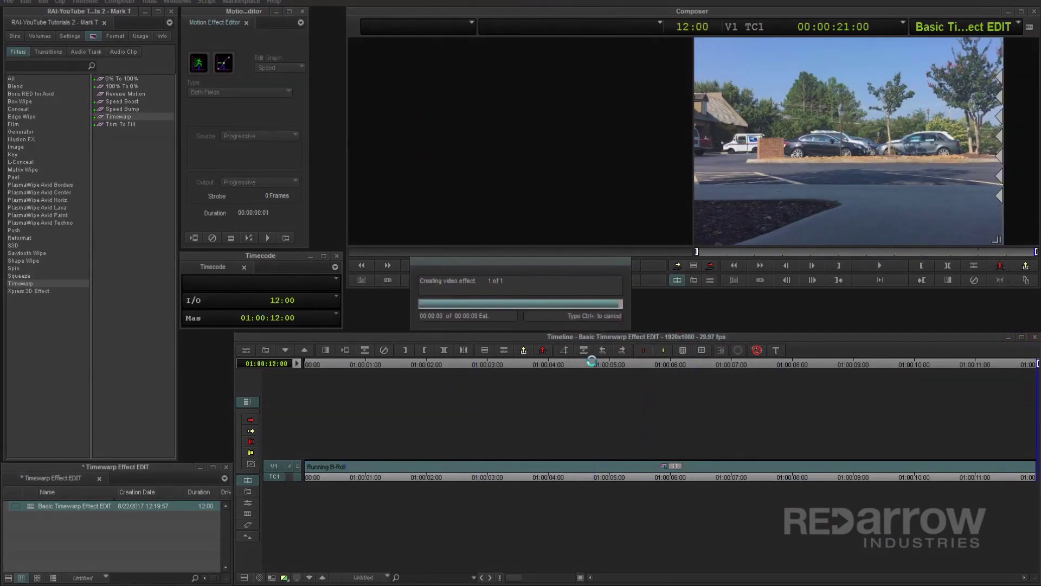
{"action": "left_click", "coordinate": [591, 363]}
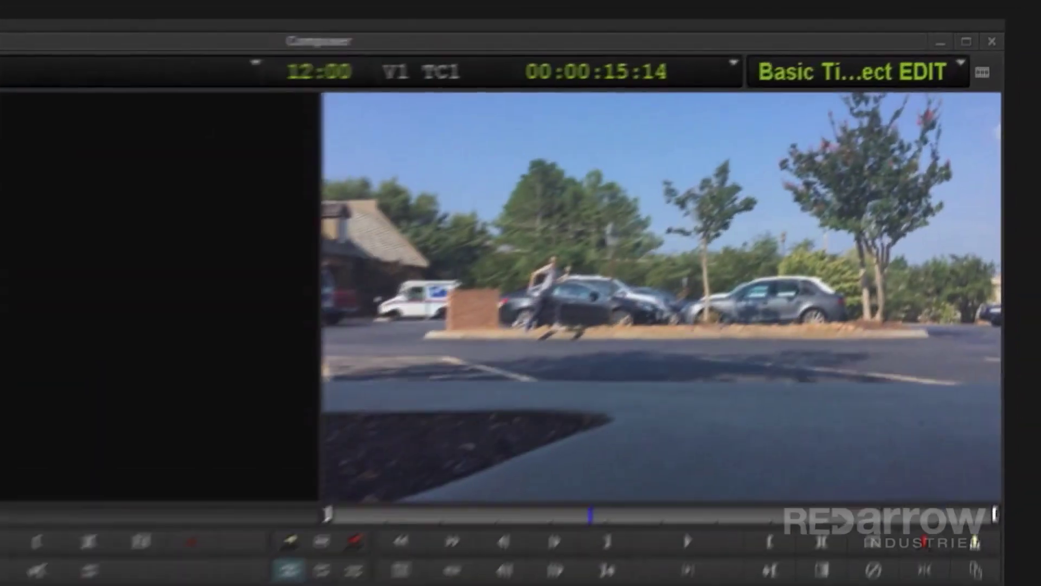
{"action": "key", "text": "space"}
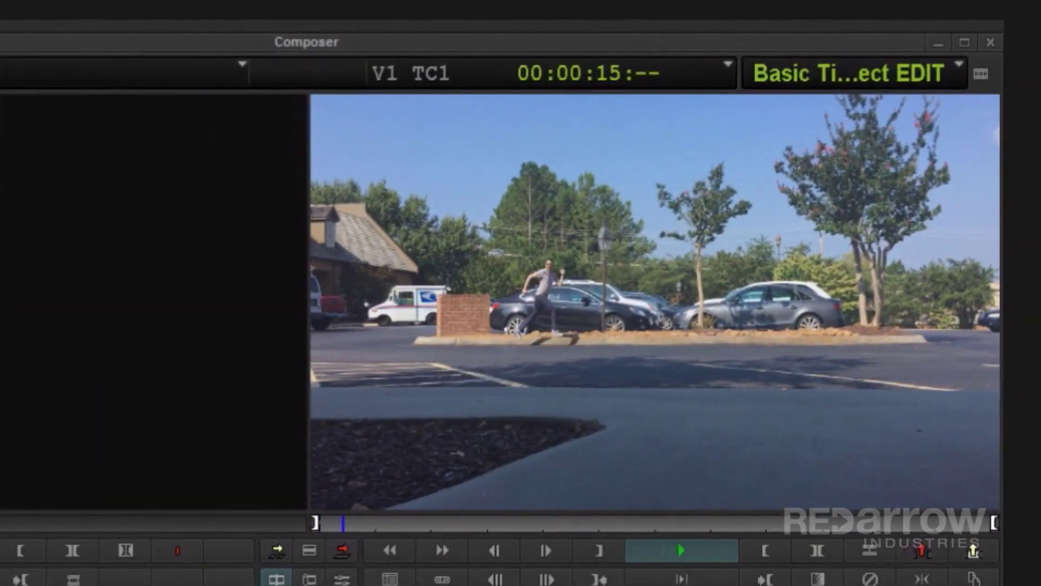